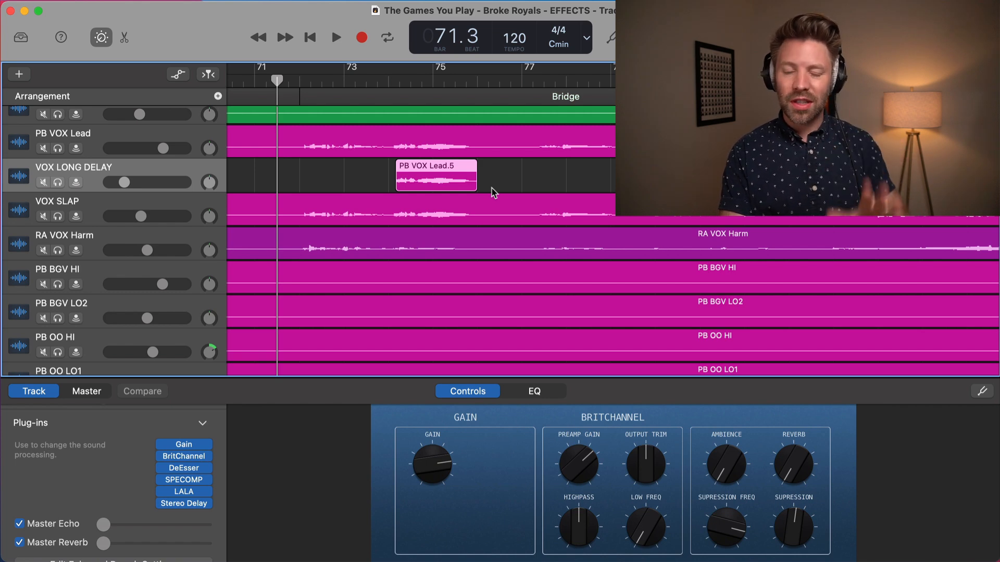
Play the full mix from bar 71, and listen to the VOX LONG DELAY track soloed from bar 74.
key(space)
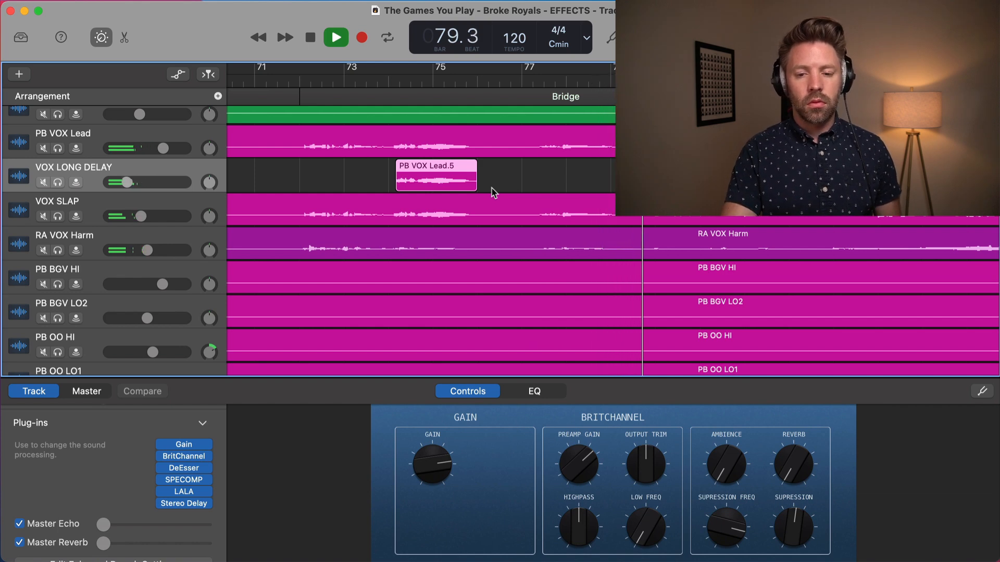
key(space)
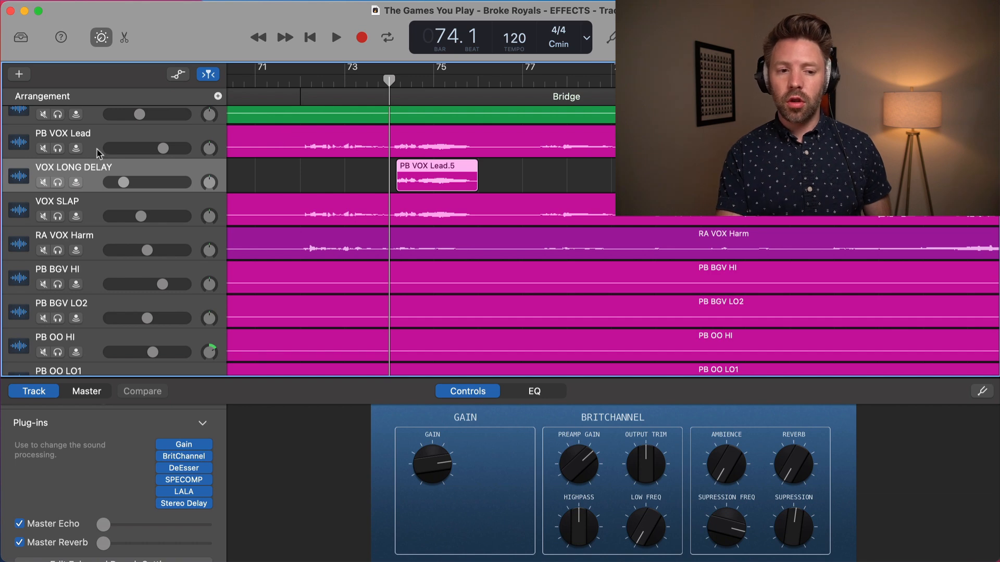
click(58, 182)
key(space)
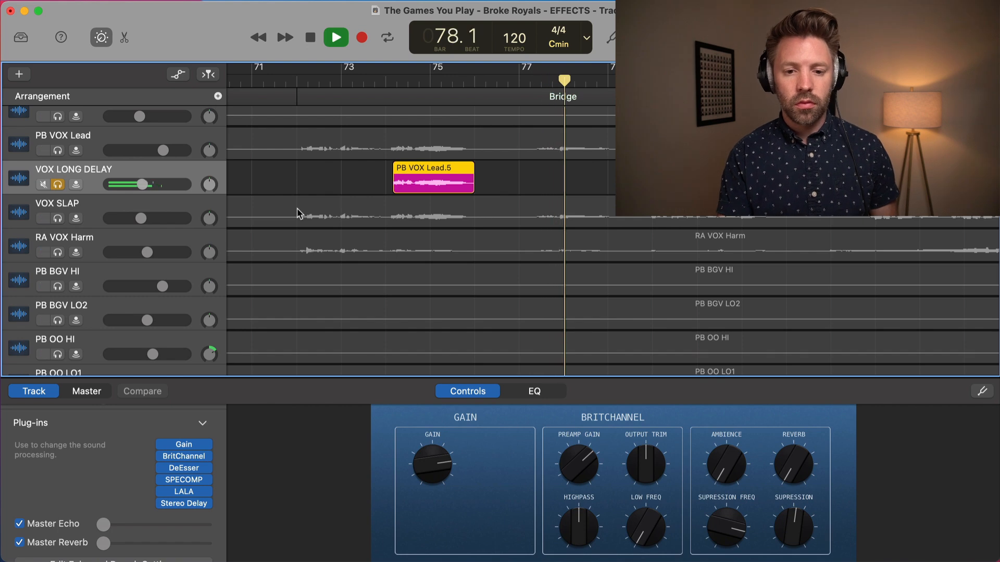
key(space)
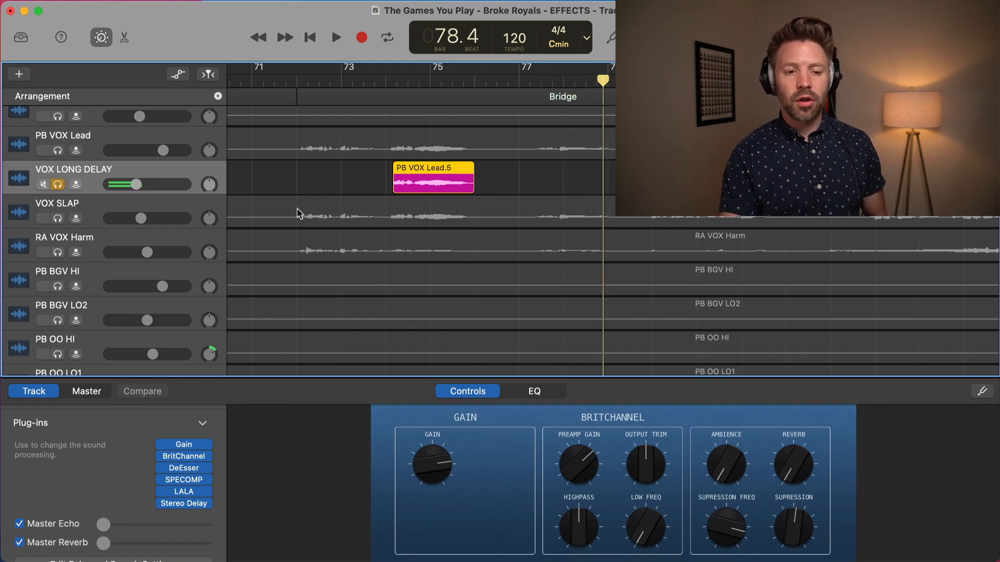
click(58, 184)
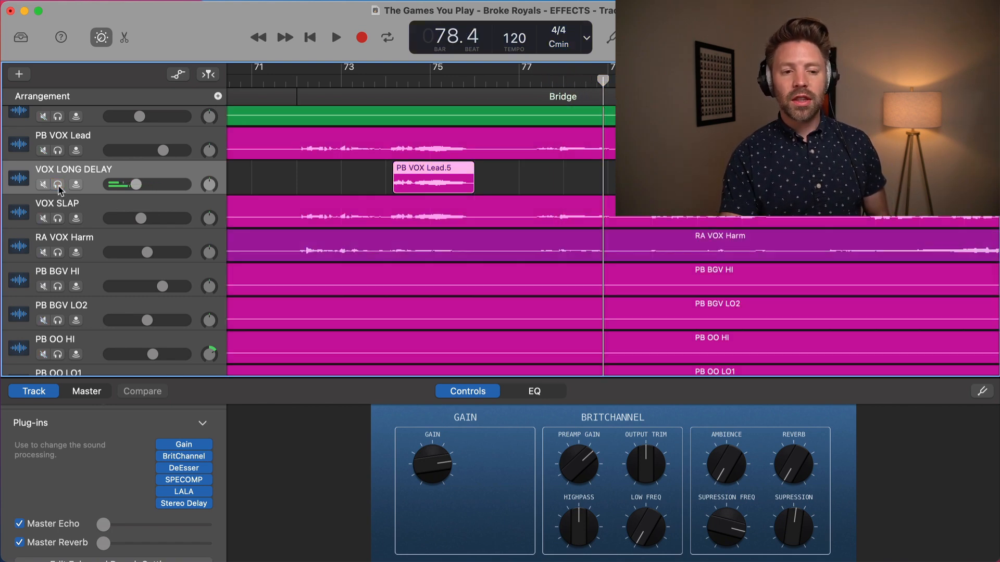
Listen to the mix from bar 71 with the VOX LONG DELAY track muted, and unmute the track.
click(353, 81)
click(286, 80)
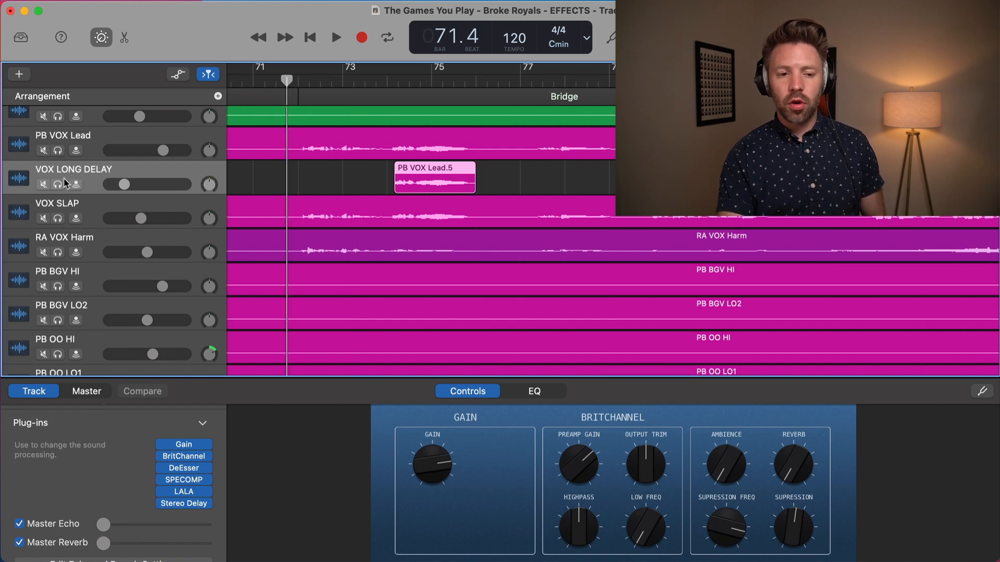
click(44, 185)
key(space)
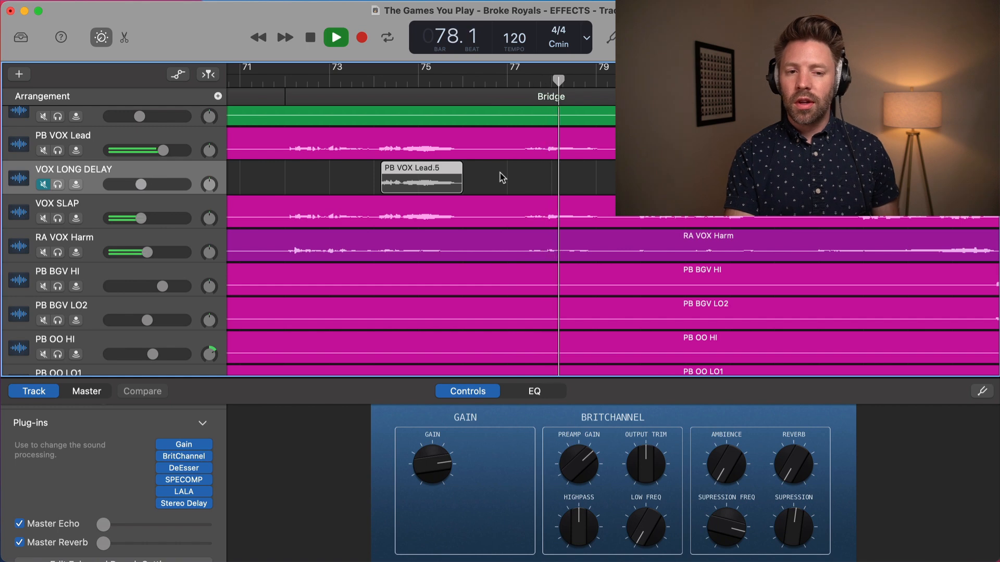
key(space)
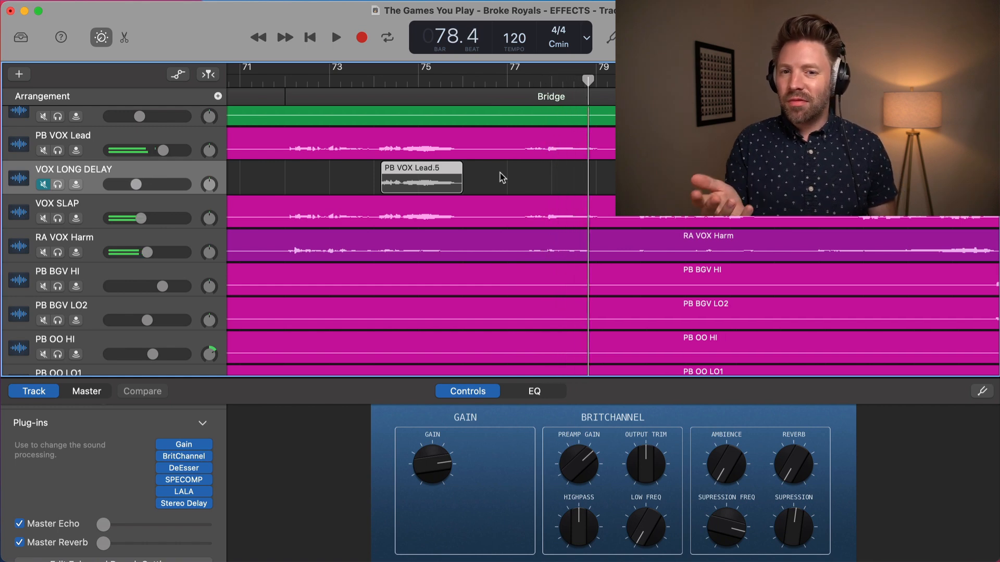
click(43, 185)
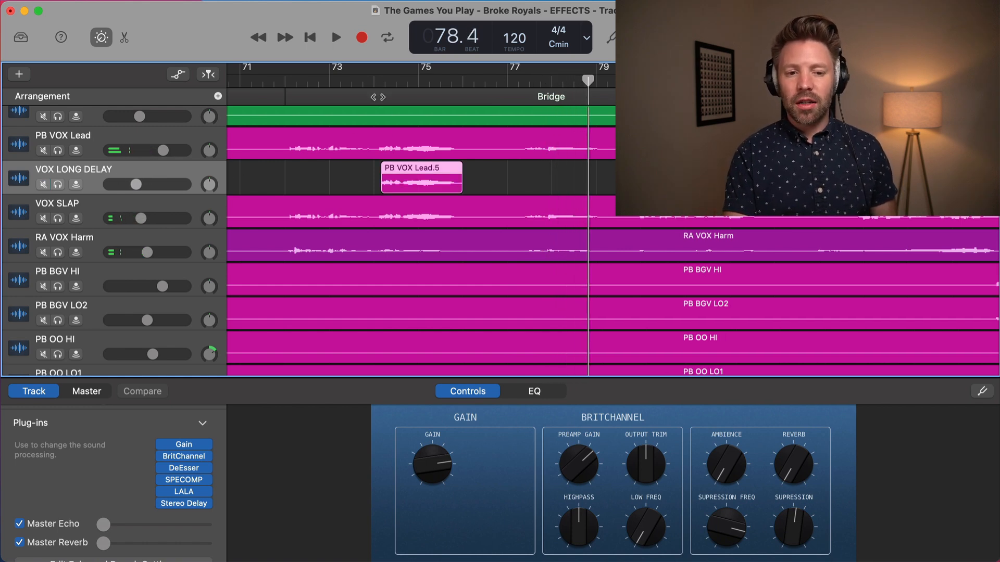
Play the full mix from bar 74 with the VOX LONG DELAY track active.
click(370, 81)
key(space)
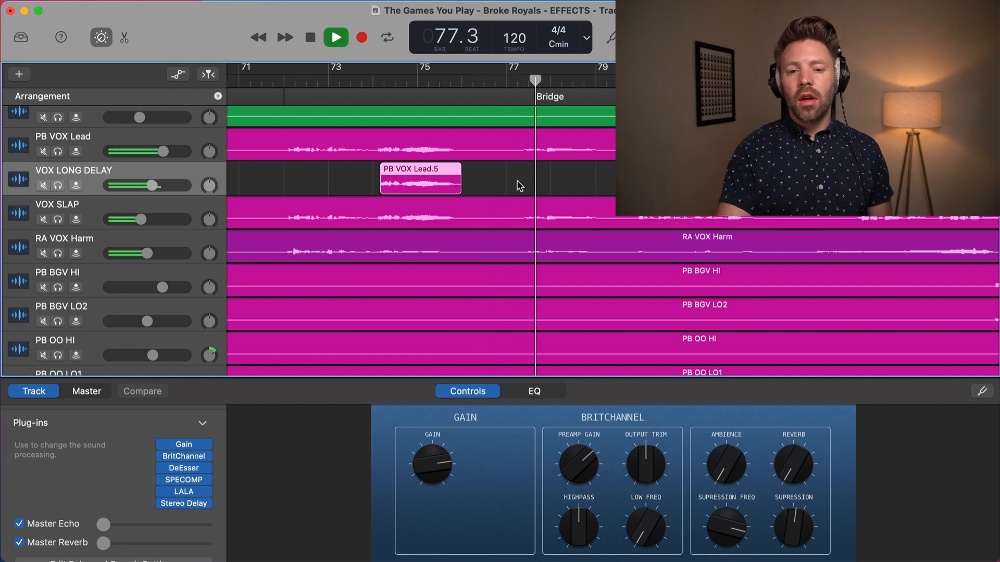
key(space)
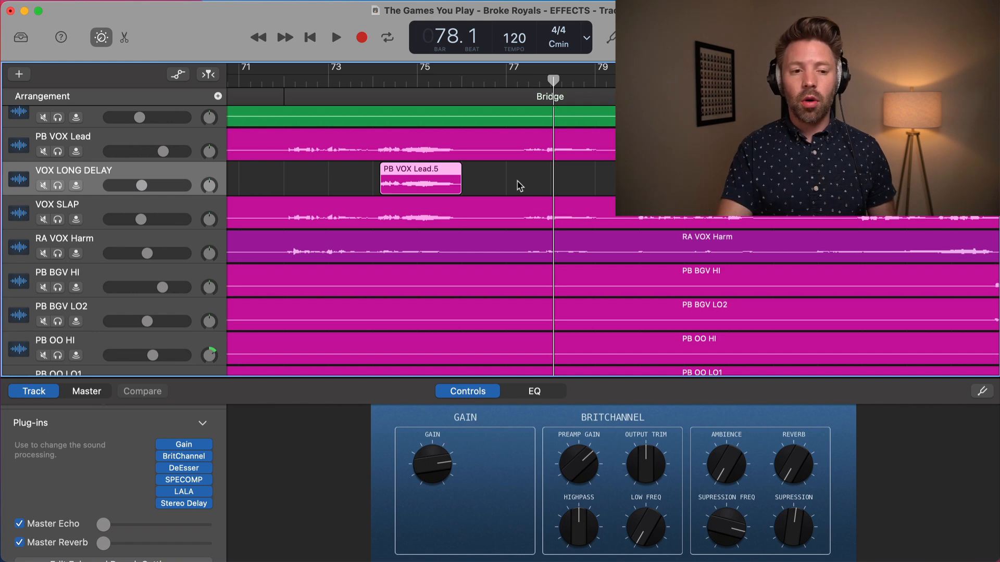
Try duplicating the PB VOX Lead track with its settings, and undo the duplication.
click(96, 147)
click(102, 180)
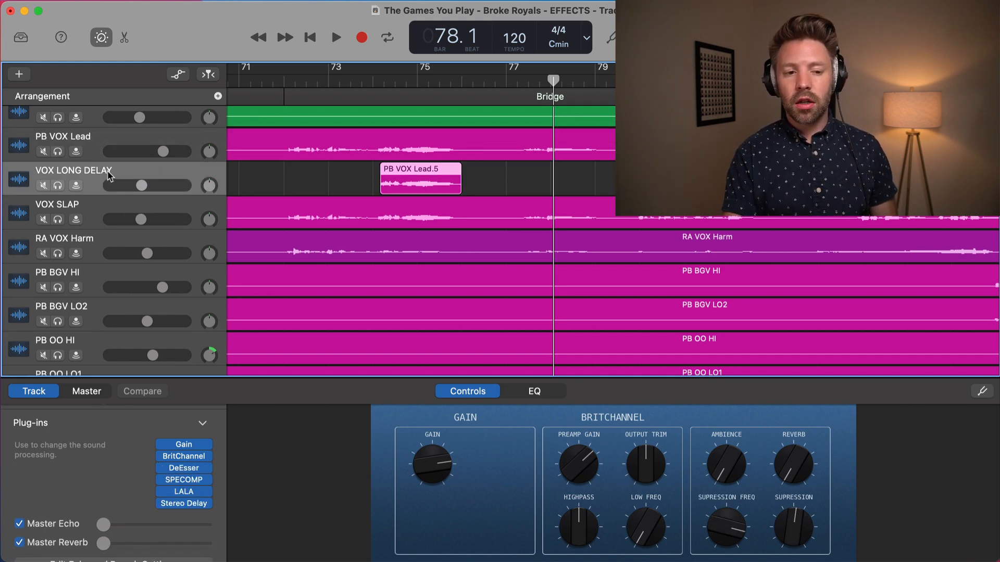
click(97, 143)
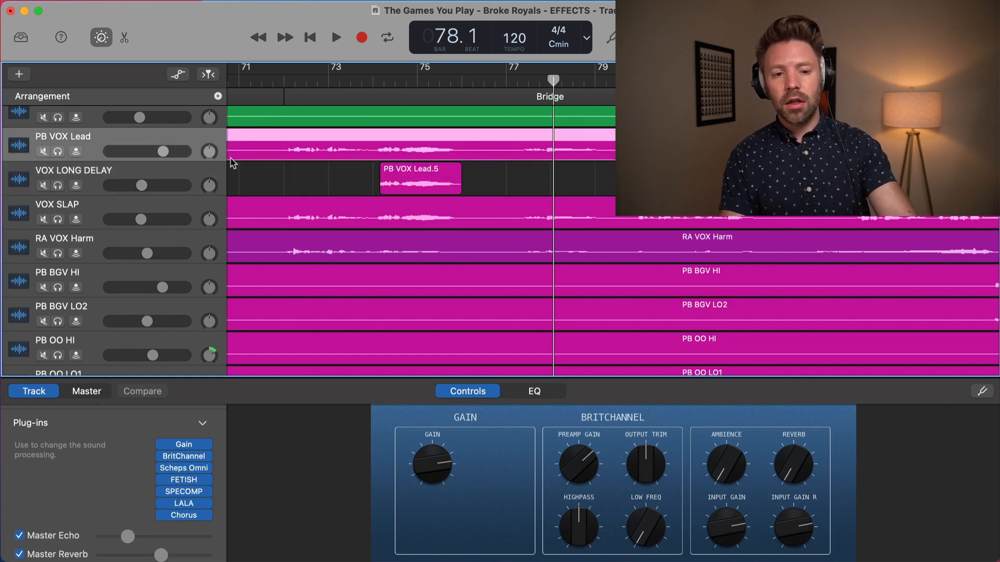
key(super+d)
key(super+z)
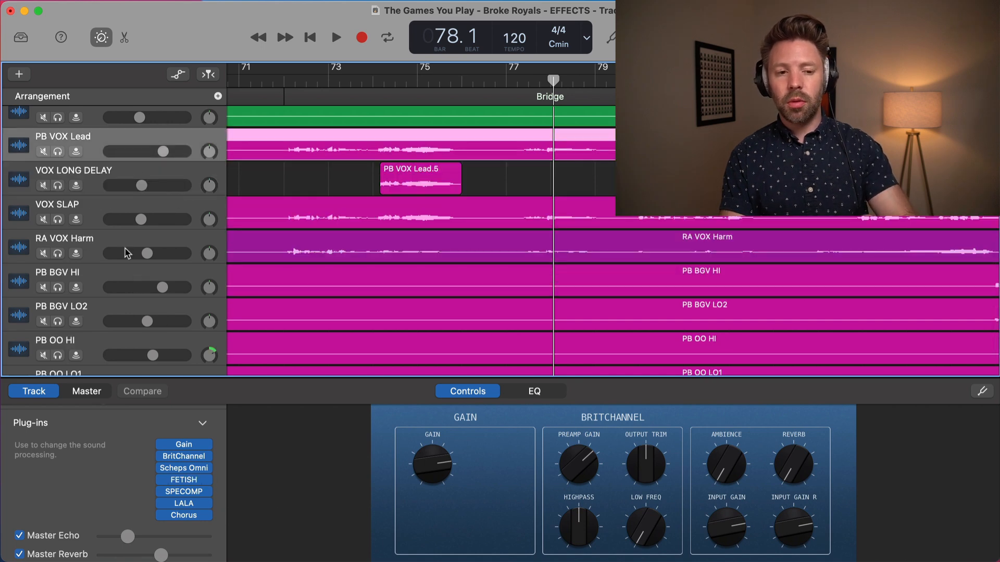
Solo VOX LONG DELAY and play it from bar 74 with Stereo Delay bypassed, re-enabling the plug-in at the end.
click(99, 186)
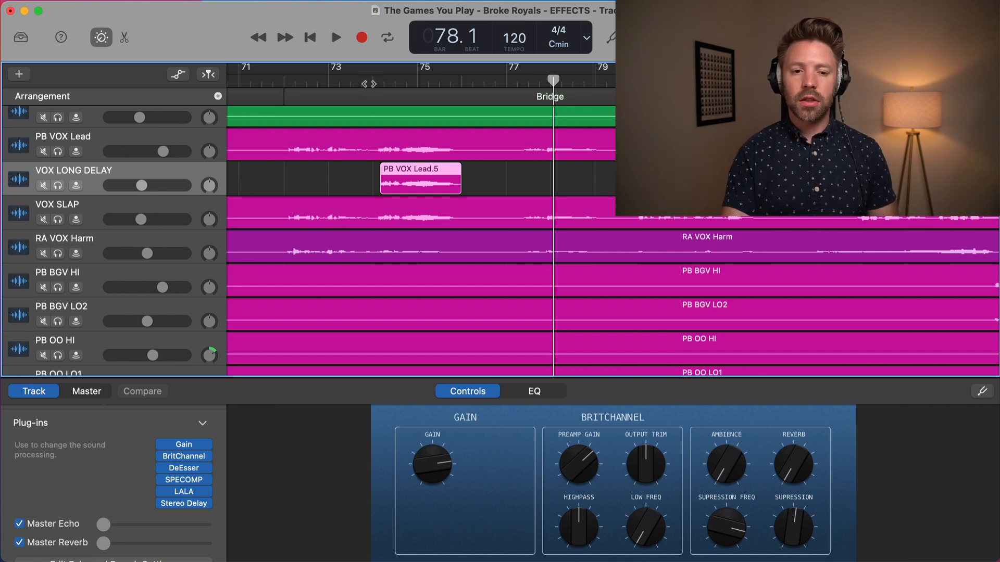
scroll(425, 147, up, 5)
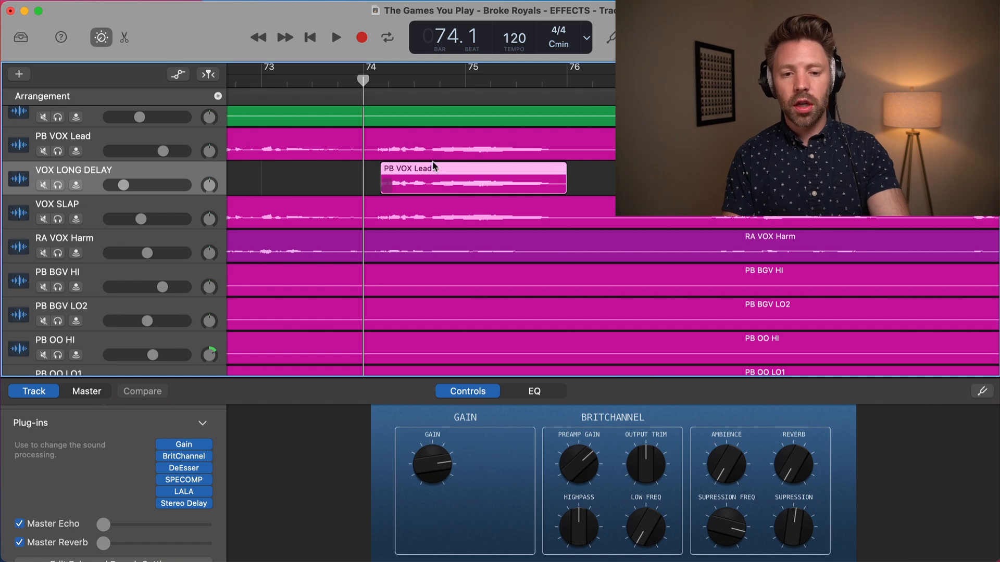
click(370, 81)
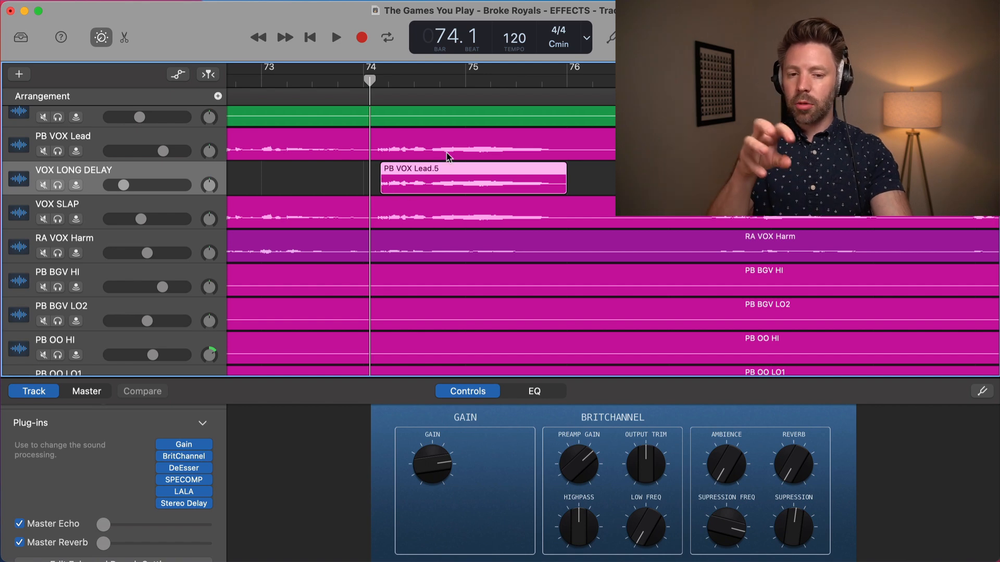
click(58, 184)
click(163, 503)
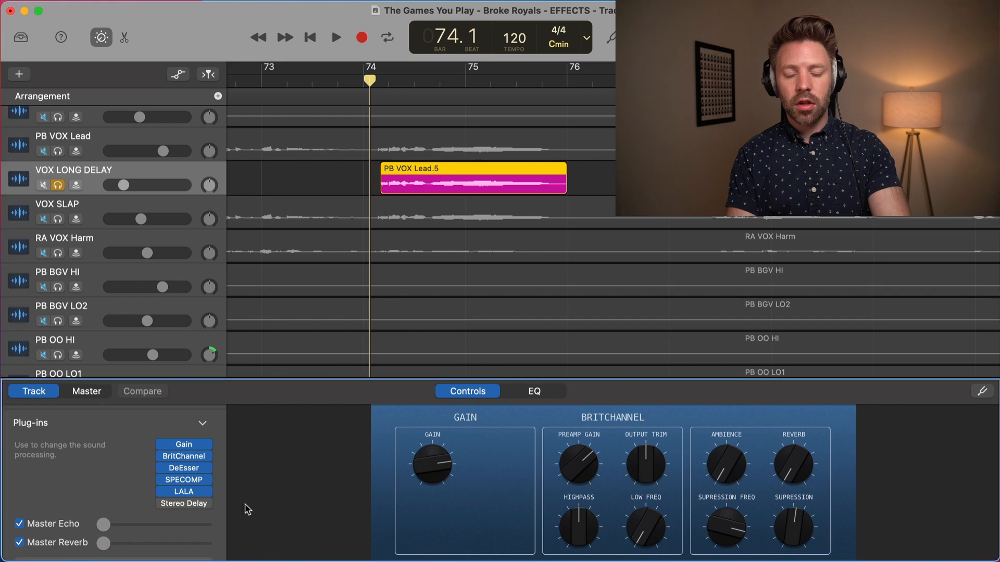
key(space)
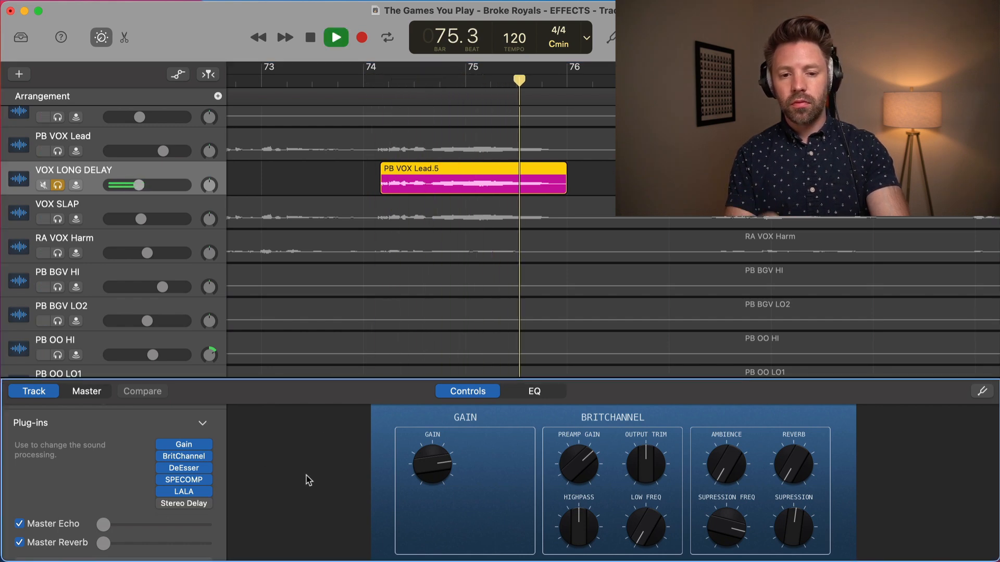
key(space)
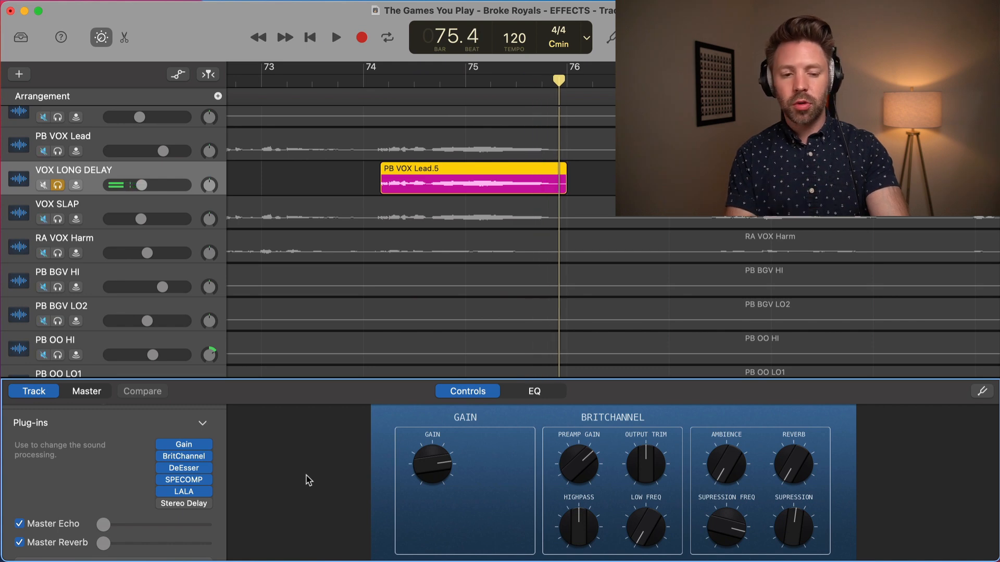
click(162, 508)
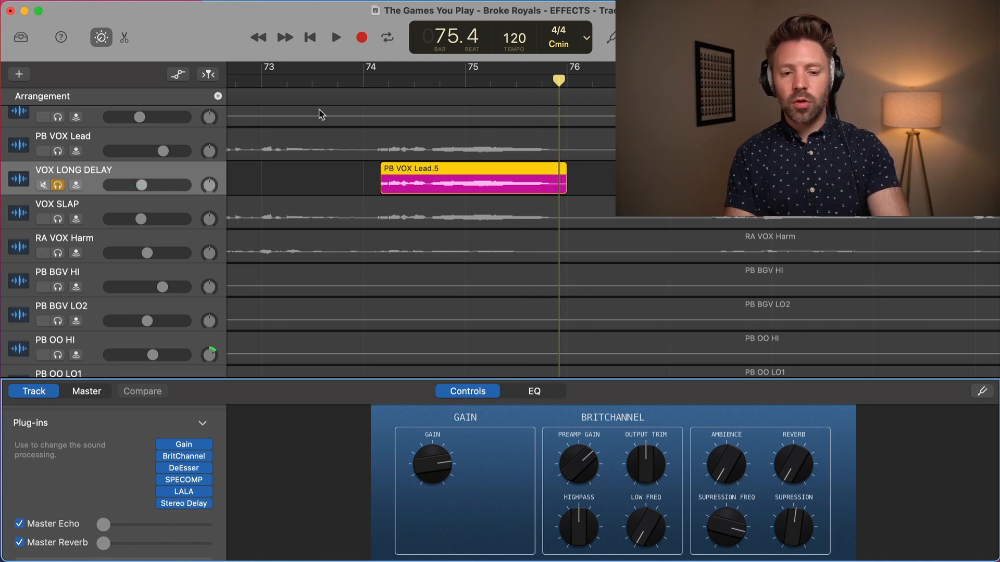
Play the soloed VOX LONG DELAY track from bar 74 with Stereo Delay enabled.
click(371, 76)
key(space)
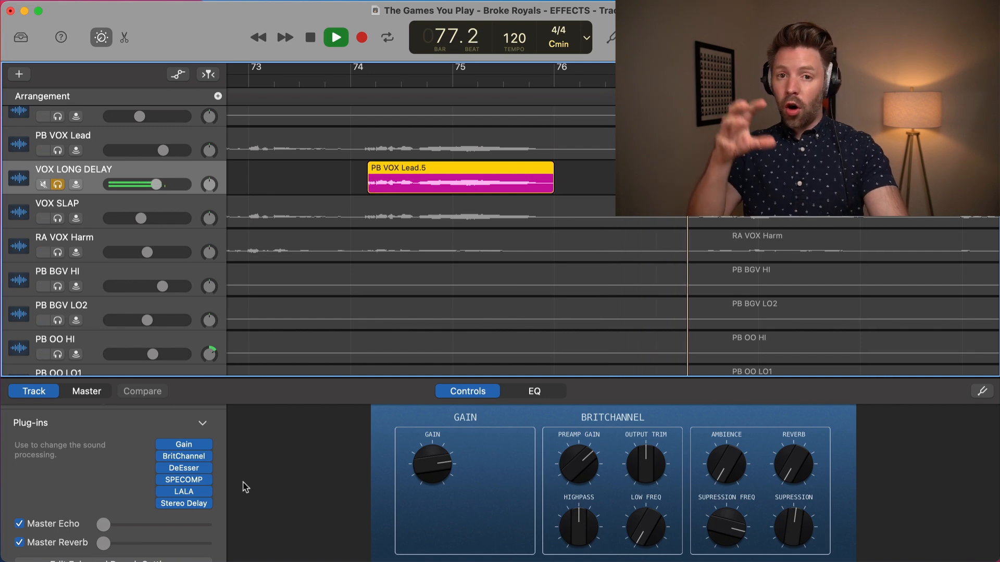
key(space)
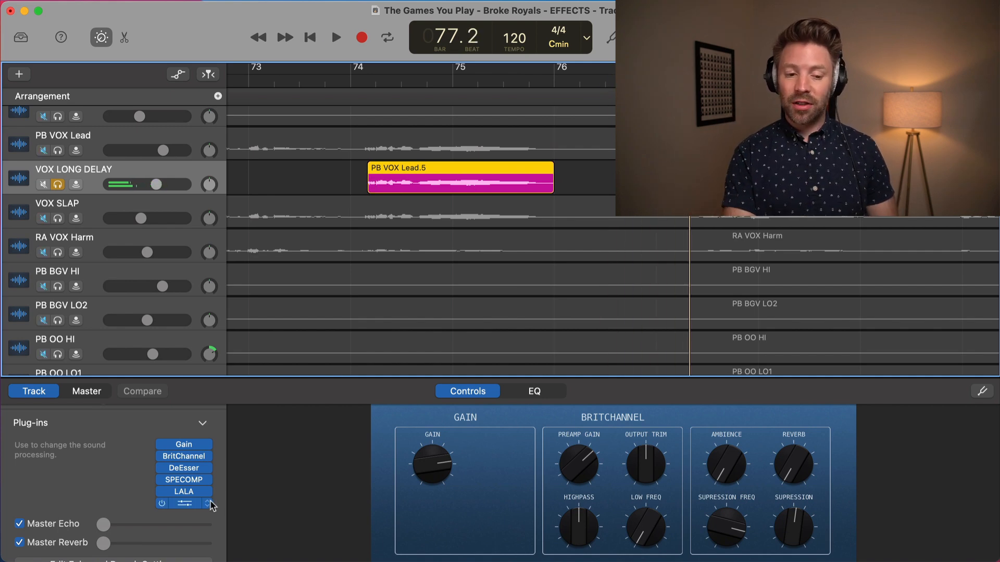
Look through the Delay plug-ins available for the last slot of VOX LONG DELAY, and open the Stereo Delay settings.
click(210, 503)
mouse_move(211, 495)
mouse_move(217, 426)
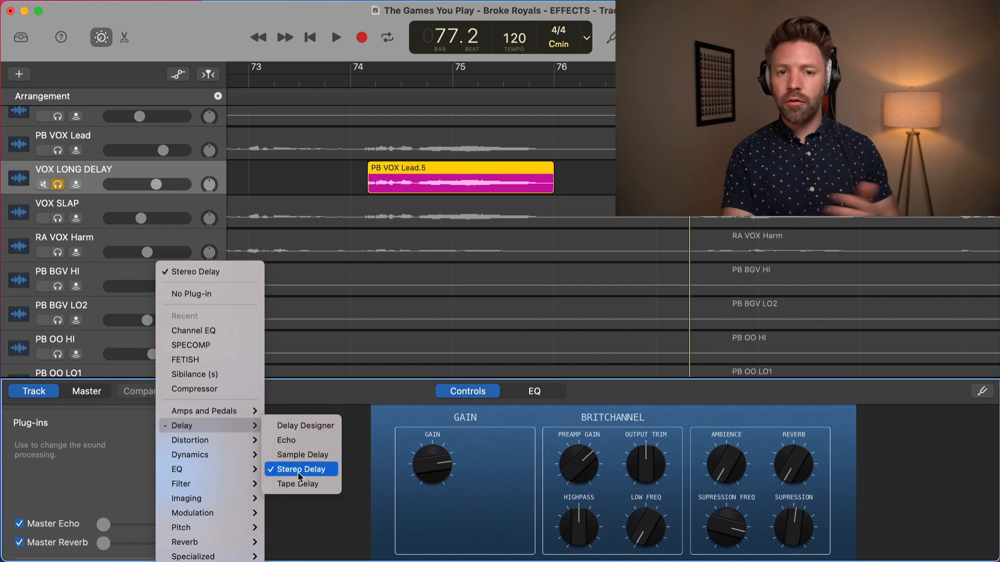
click(78, 480)
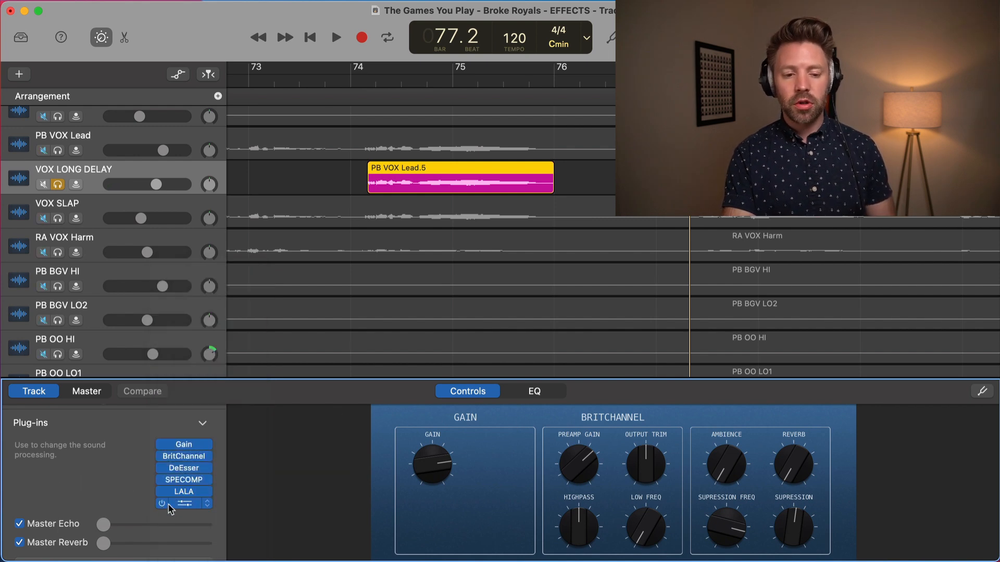
click(181, 504)
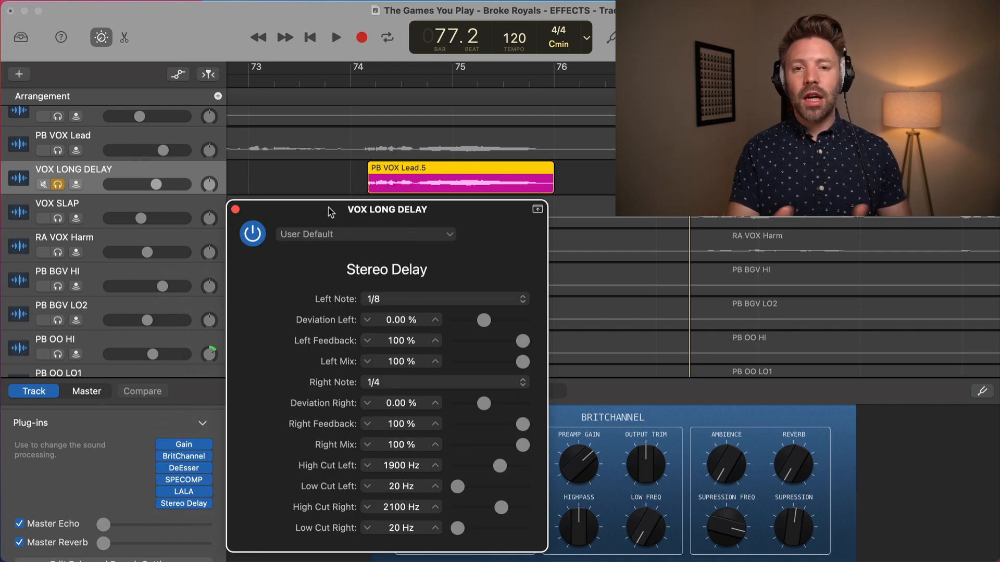
drag(329, 207, 328, 207)
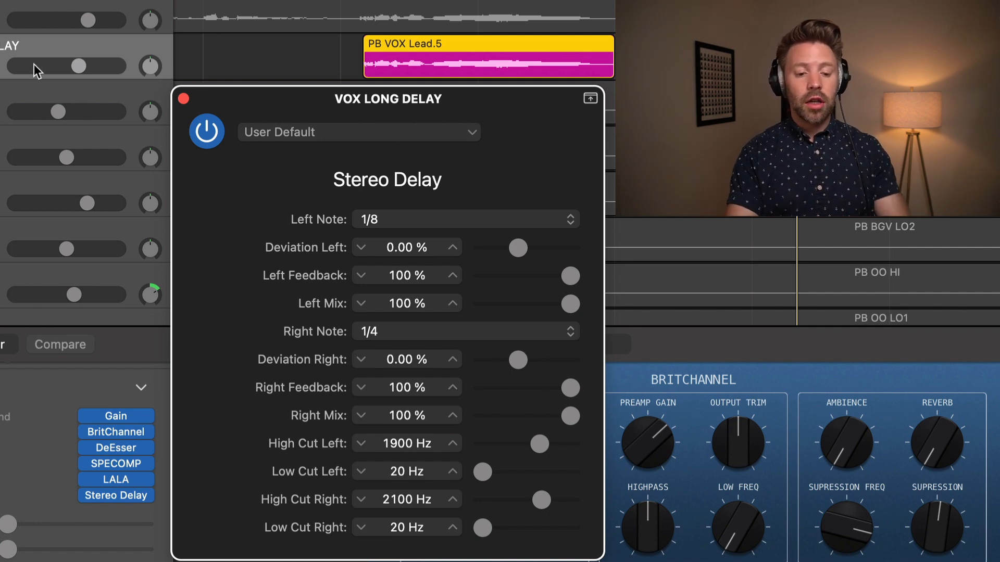
Show track automation and play VOX LONG DELAY with its automation switched off, turning it back on when playback ends.
click(1, 66)
key(a)
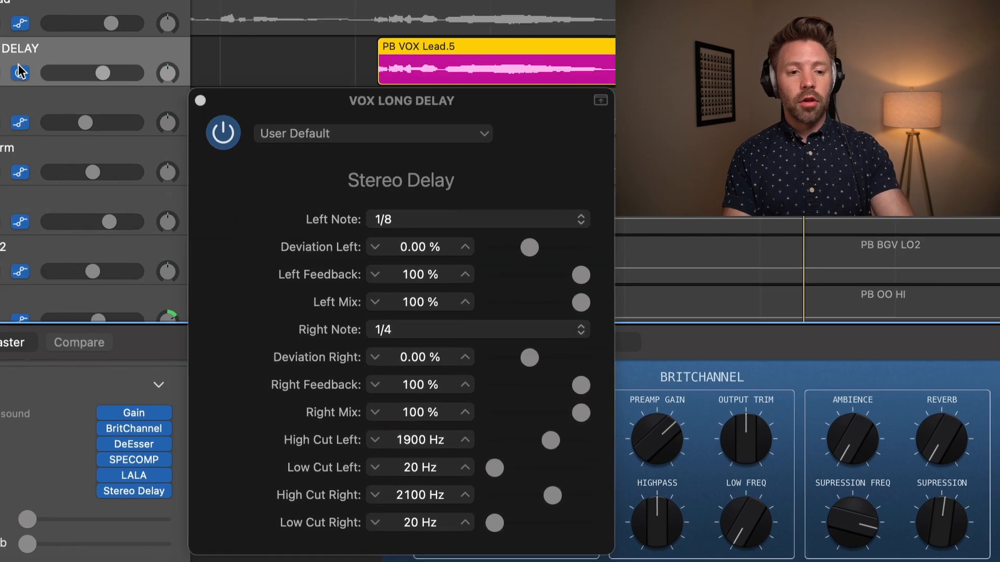
click(42, 80)
key(space)
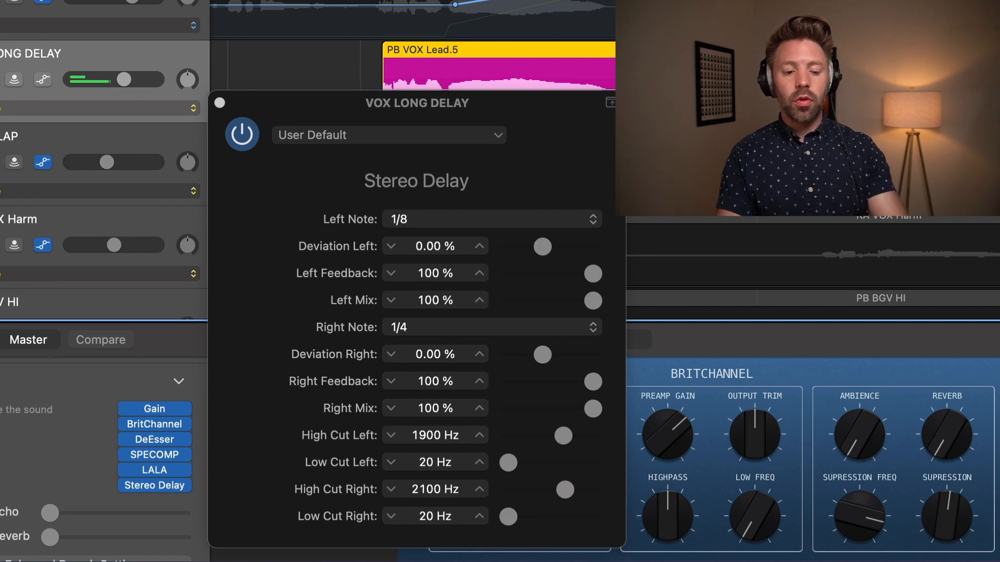
click(42, 81)
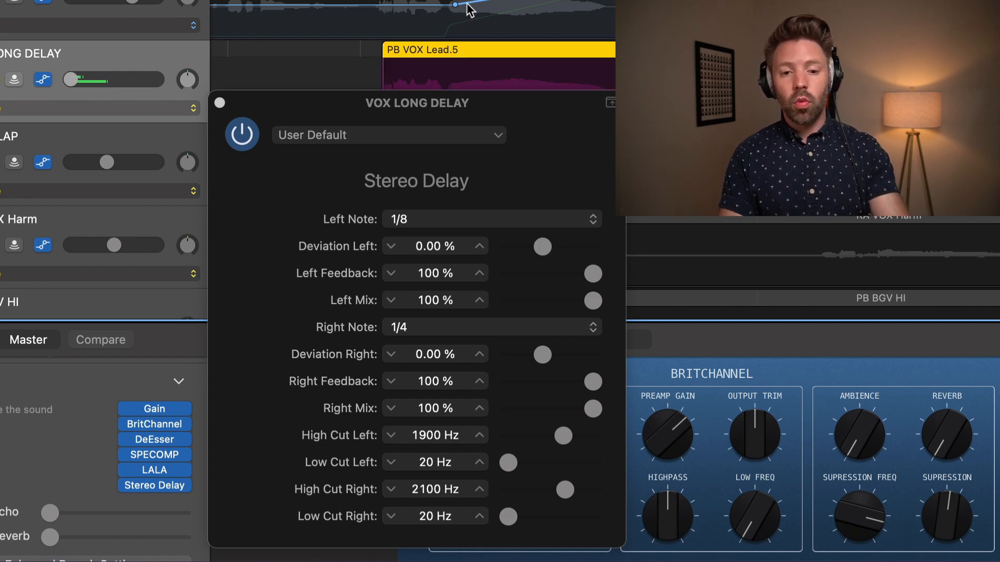
Close the Stereo Delay settings and look through the parameters that can be automated on VOX LONG DELAY.
click(218, 102)
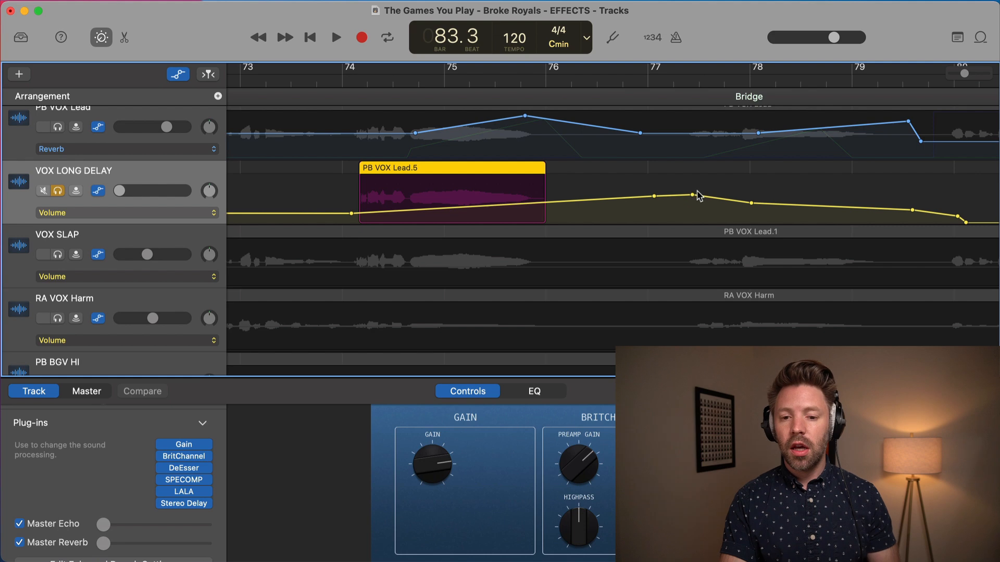
scroll(761, 212, right, 1)
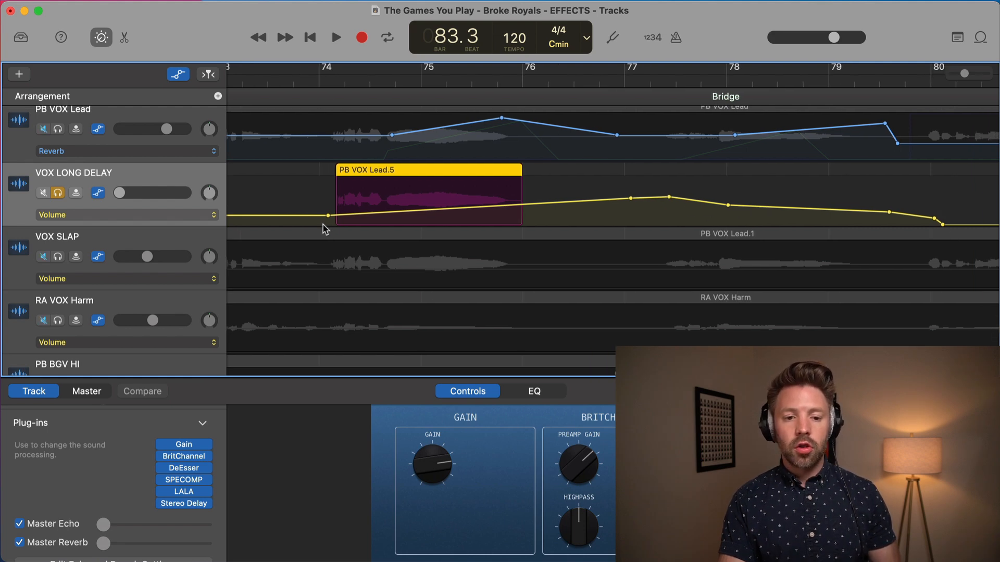
click(148, 216)
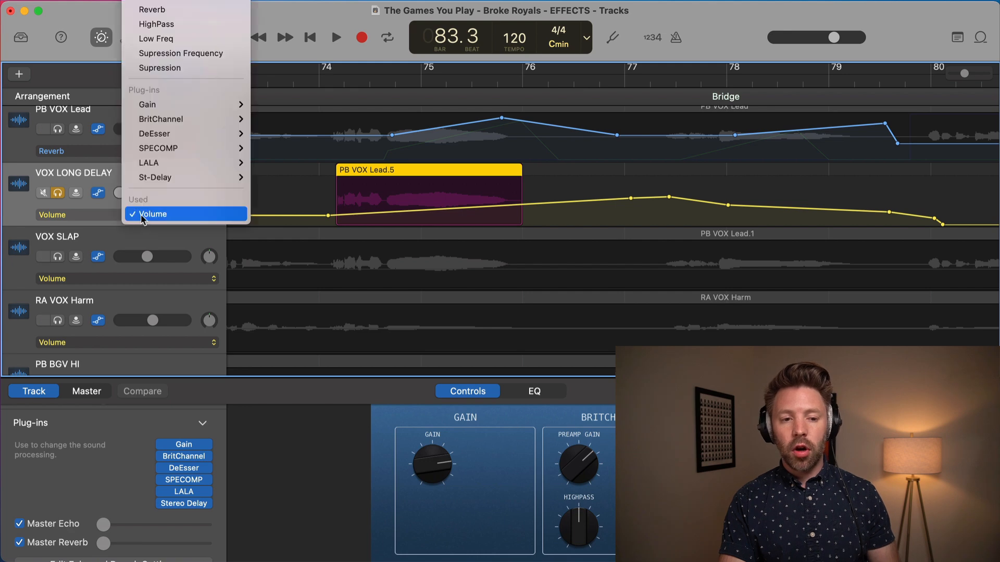
scroll(186, 182, up, 5)
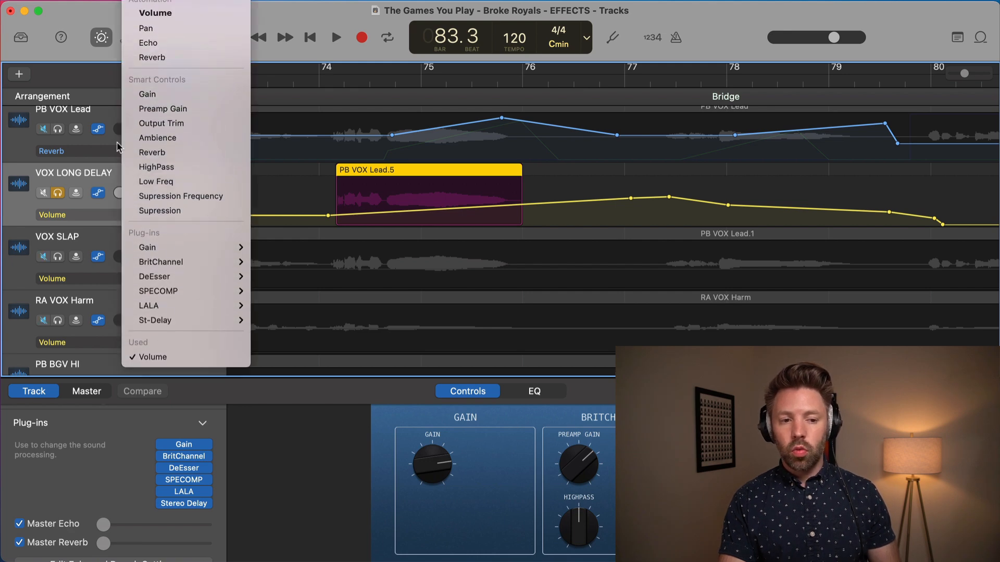
click(73, 209)
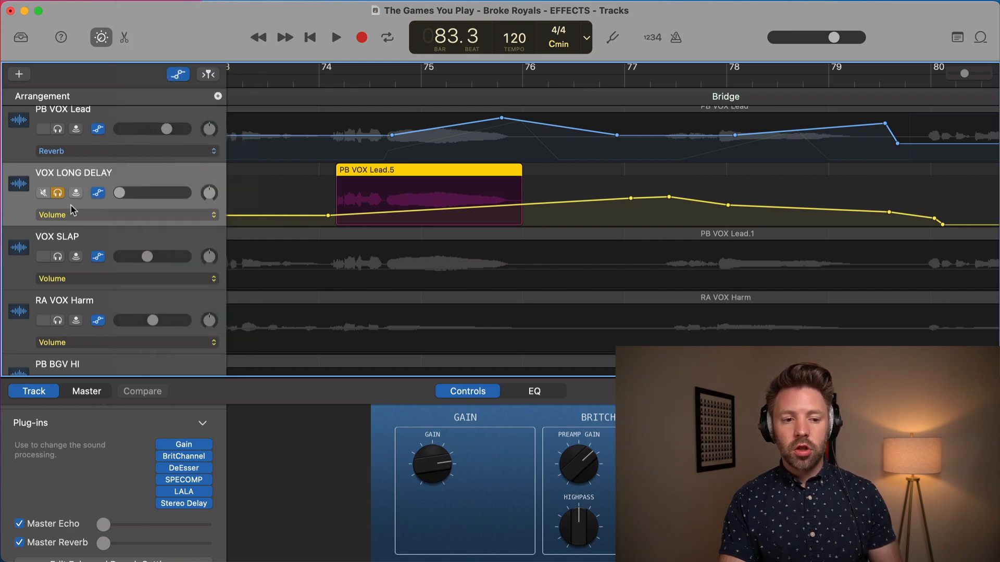
Turn off solo on VOX LONG DELAY and play the full mix from bar 74 through the delay throw, stopping in bar 79.
click(315, 84)
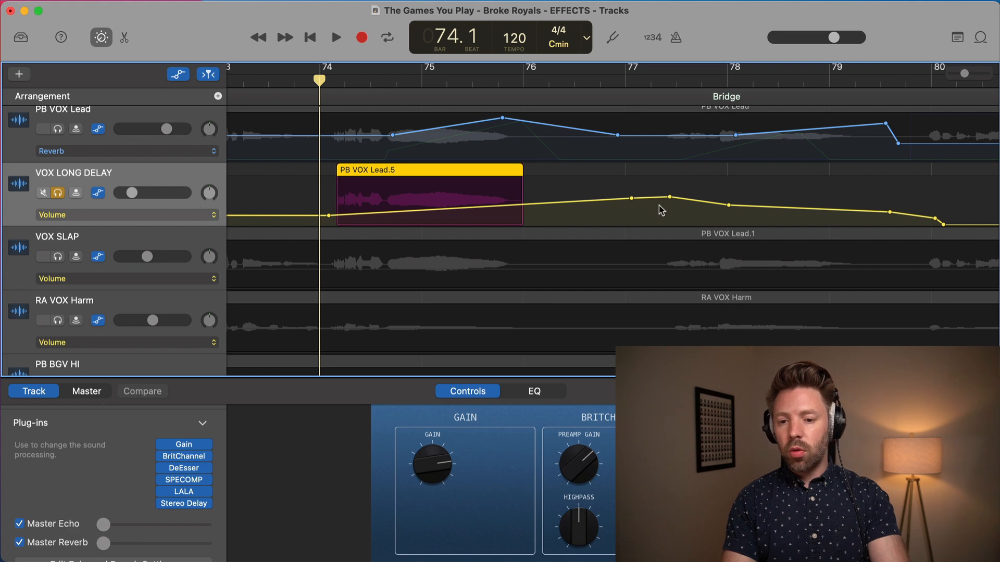
key(s)
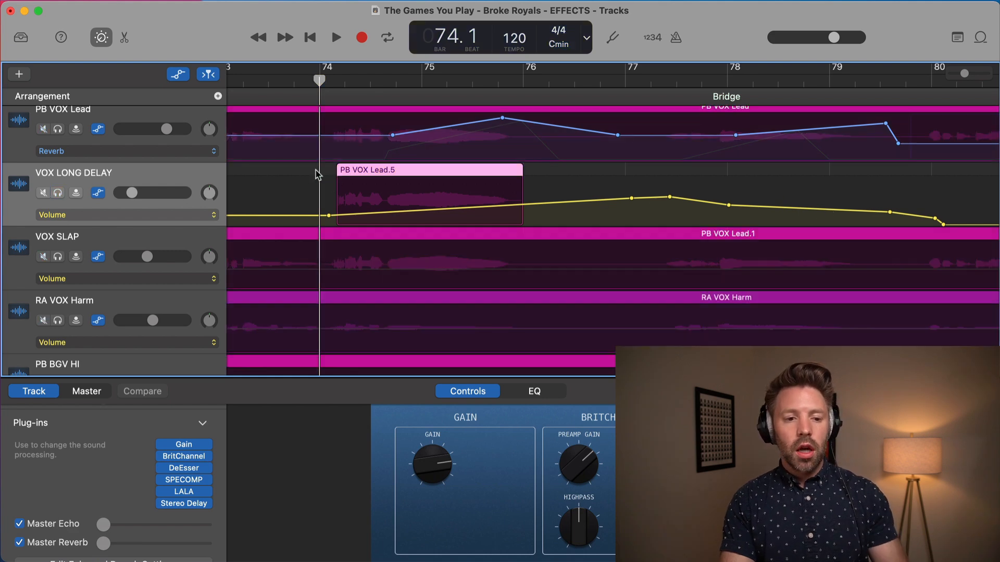
key(space)
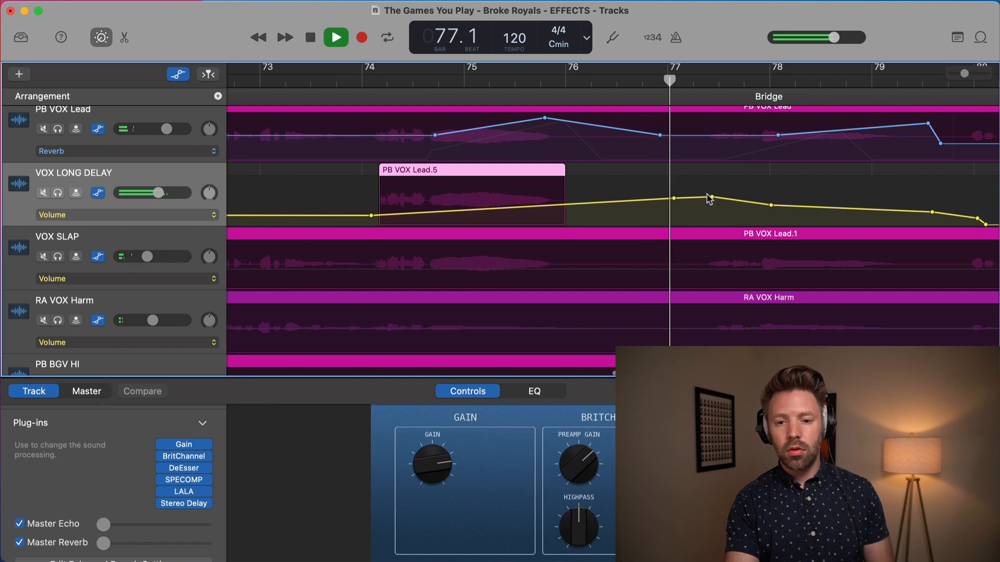
scroll(708, 200, down, 1)
scroll(740, 208, up, 2)
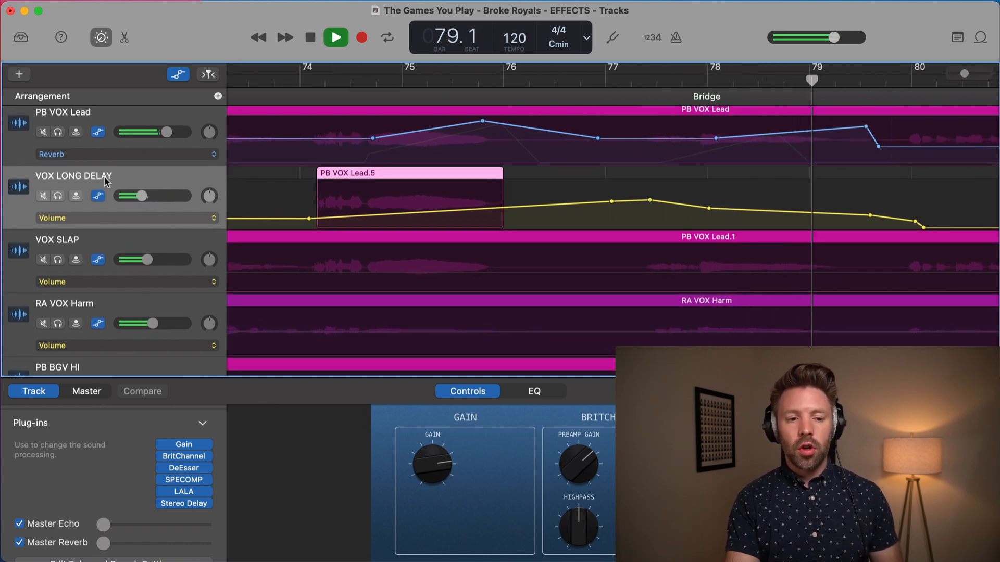
key(space)
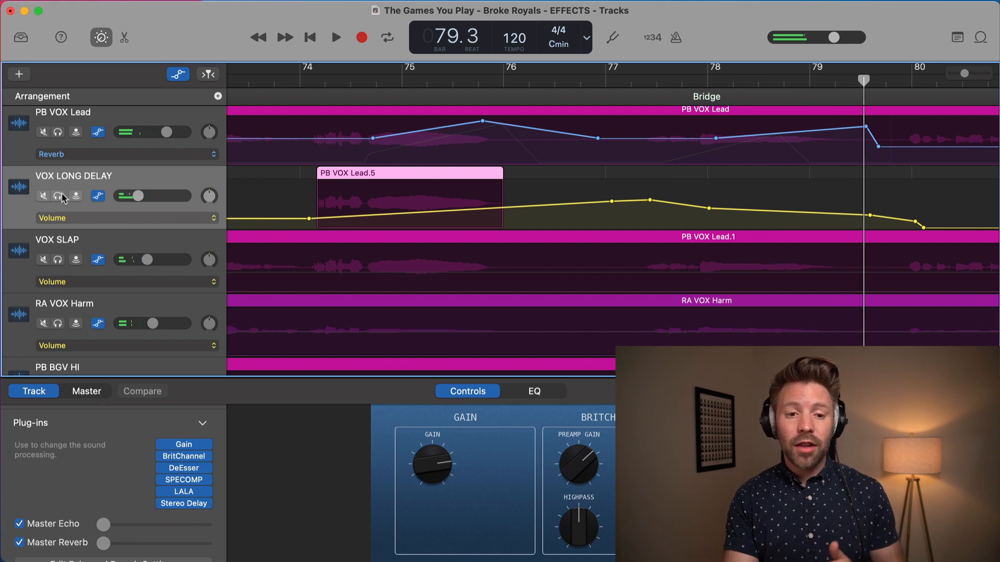
Hide track automation and open the Stereo Delay settings on VOX LONG DELAY.
key(a)
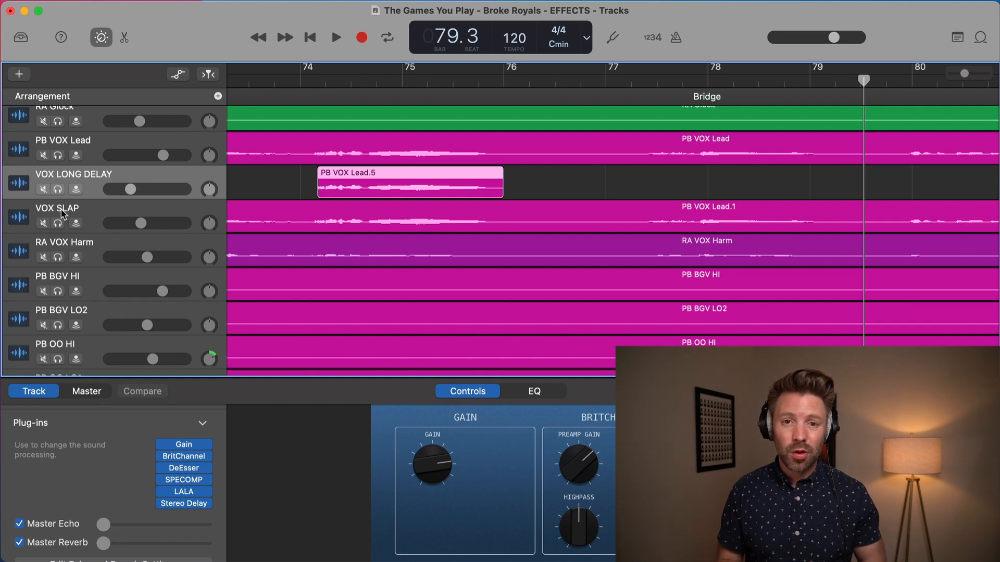
click(183, 515)
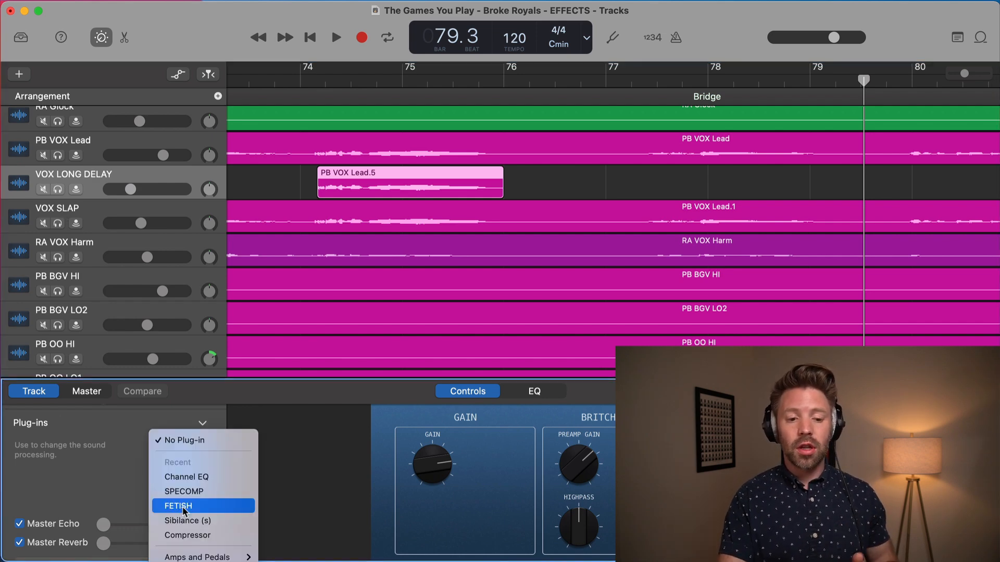
click(121, 508)
click(183, 503)
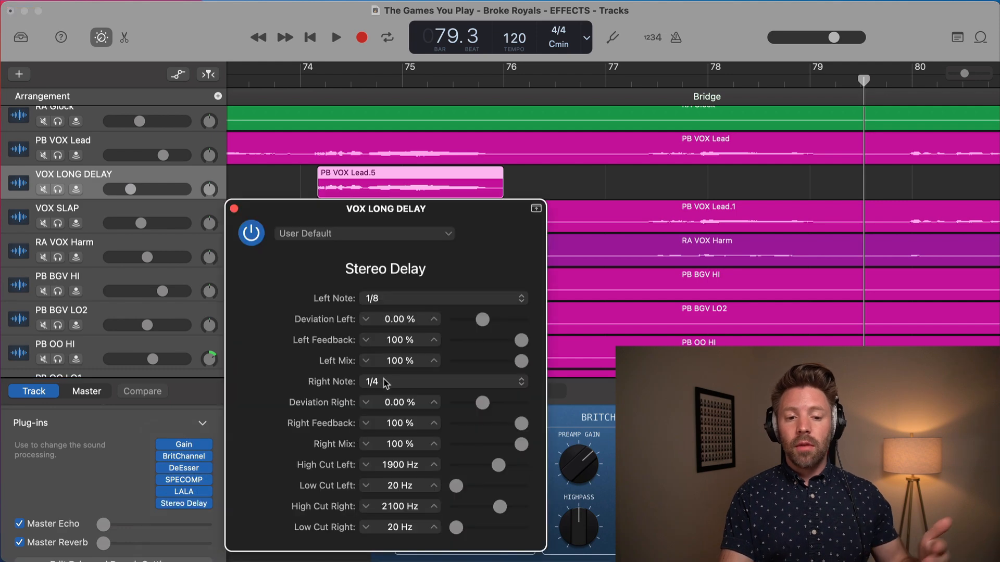